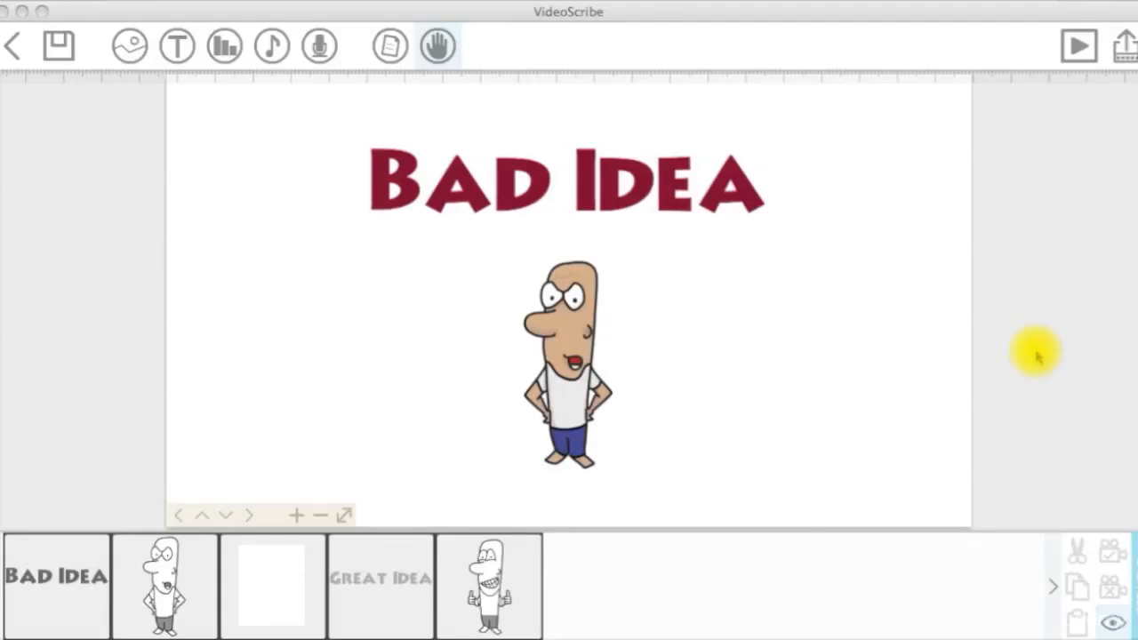
Preview the scribe as it currently plays before editing.
click(1078, 45)
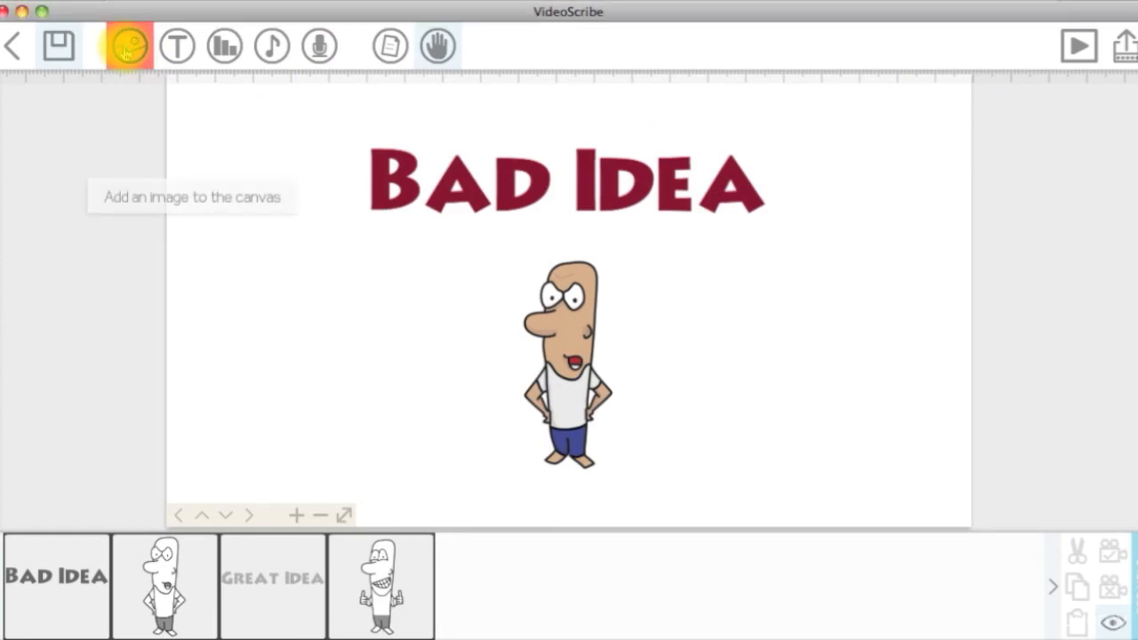
Search the image library for 'scribe out' images.
click(129, 47)
text(scribe out)
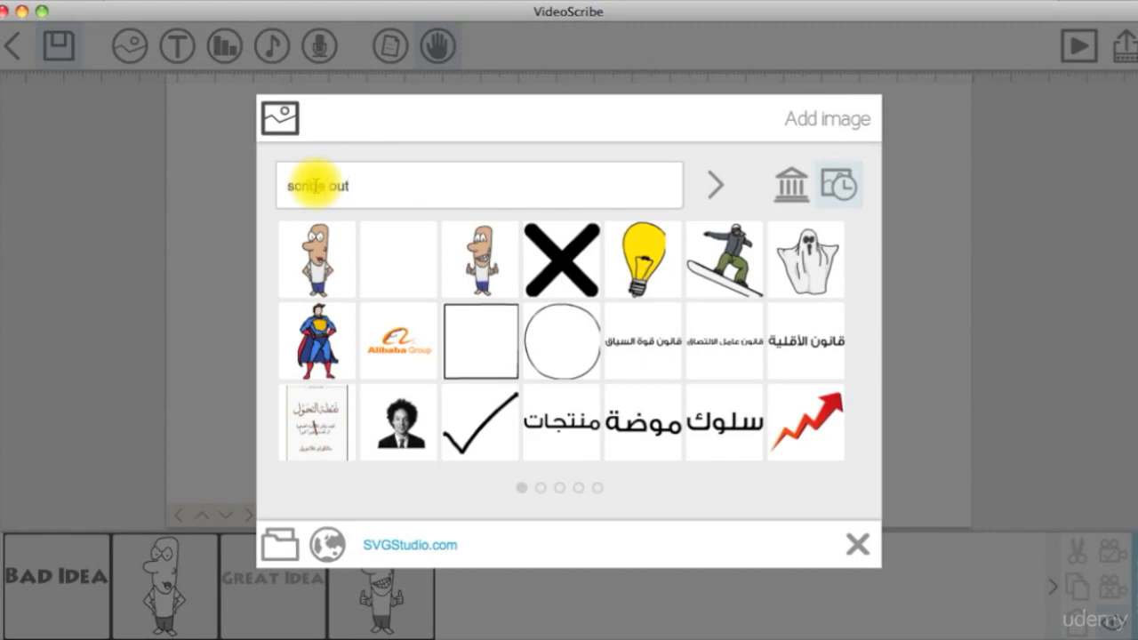
key(Return)
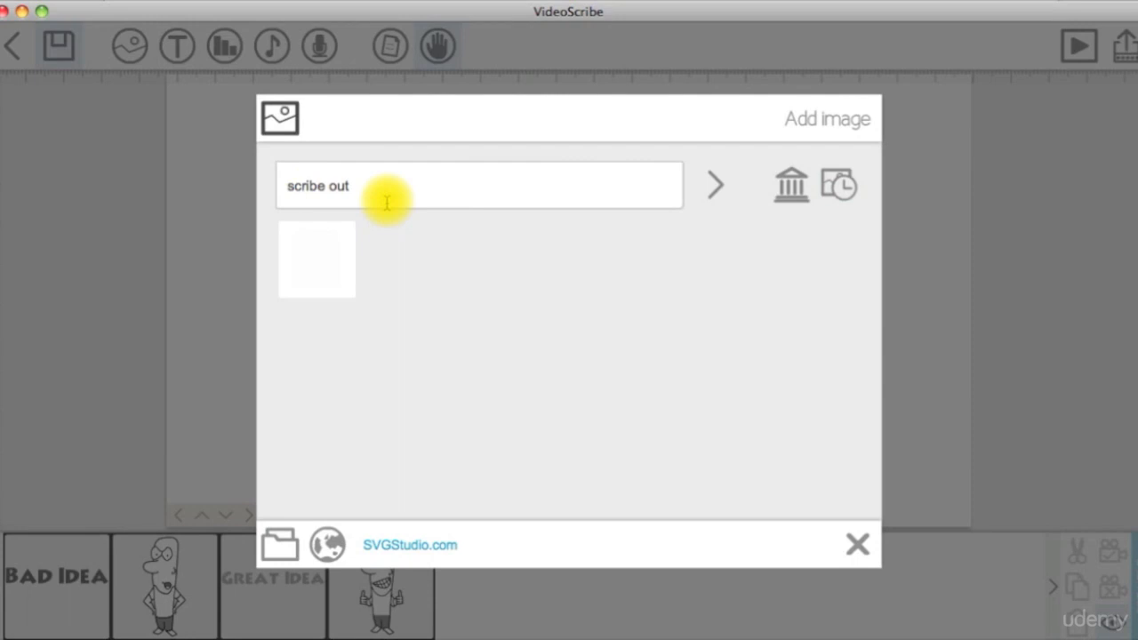
Add the scribe out image and stretch it to cover the whole scene.
click(316, 258)
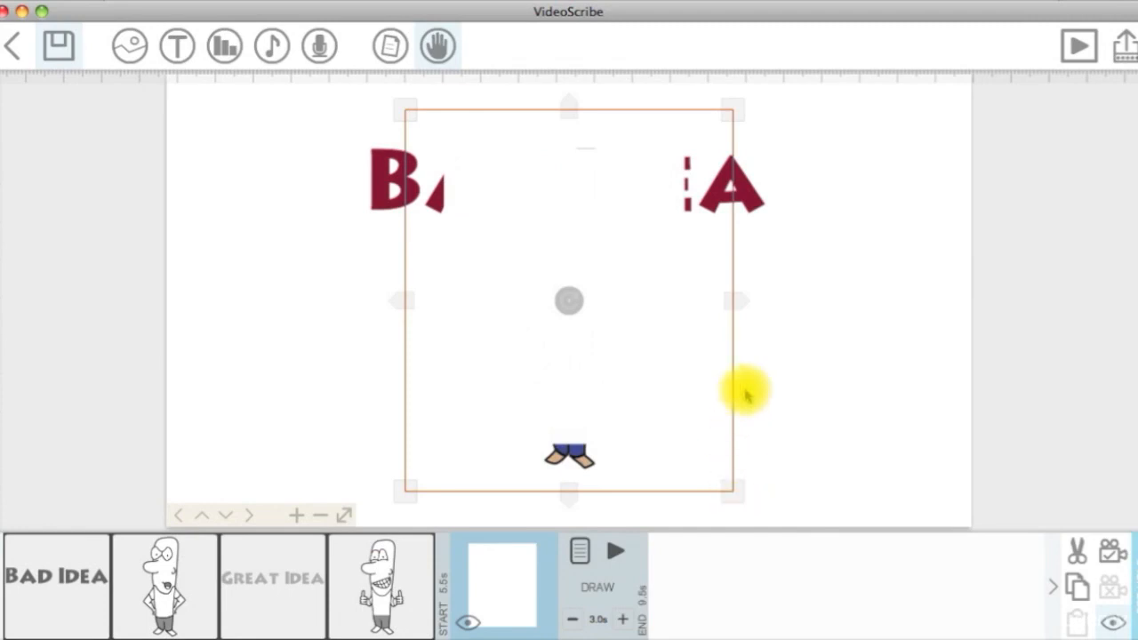
drag(731, 490, 754, 529)
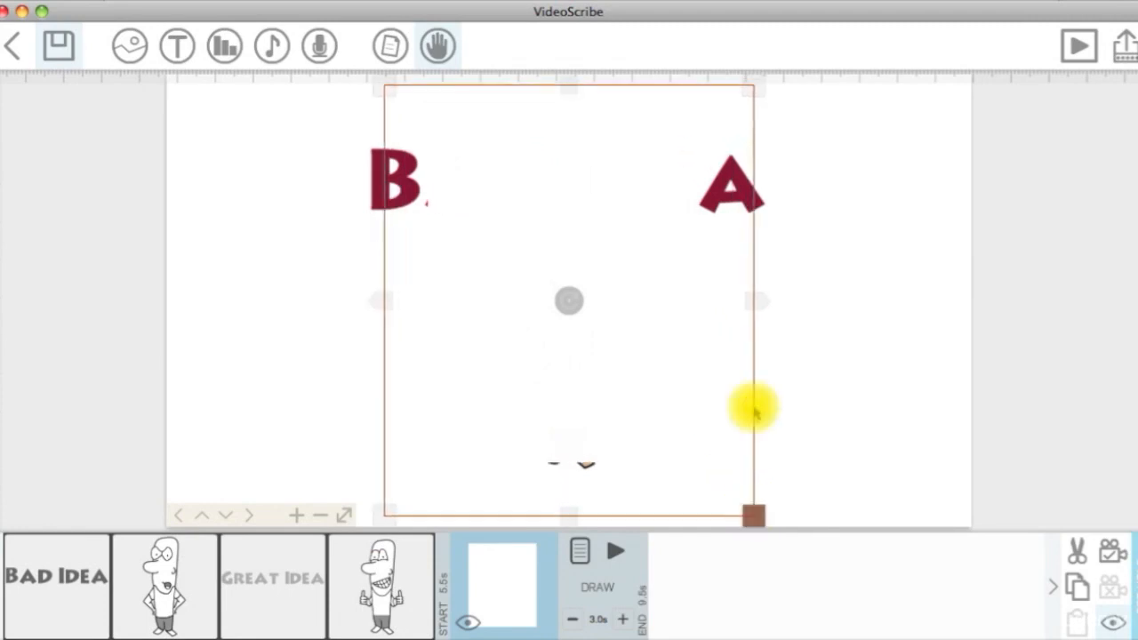
drag(758, 302, 862, 302)
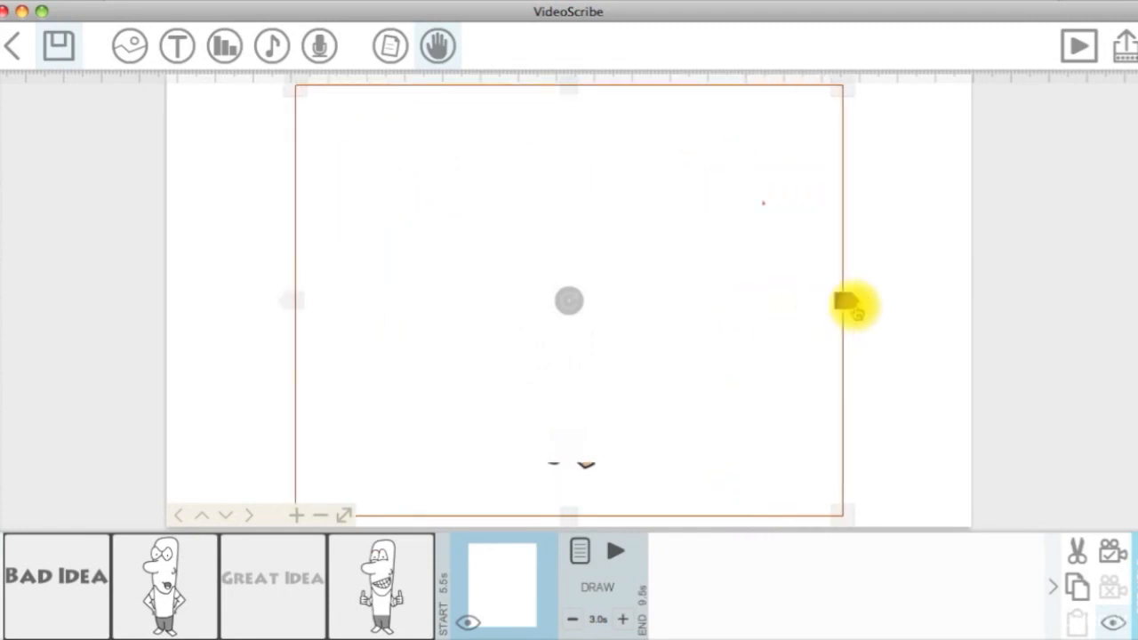
drag(734, 347, 735, 360)
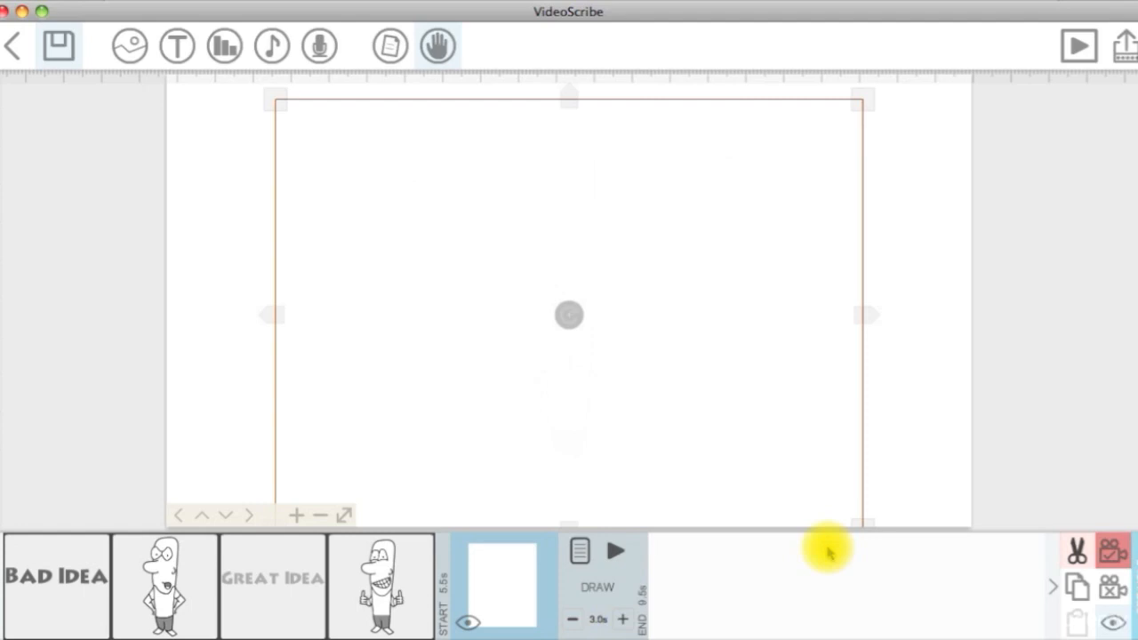
Move the scribe out element in the timeline to just before Great Idea.
drag(518, 583, 281, 580)
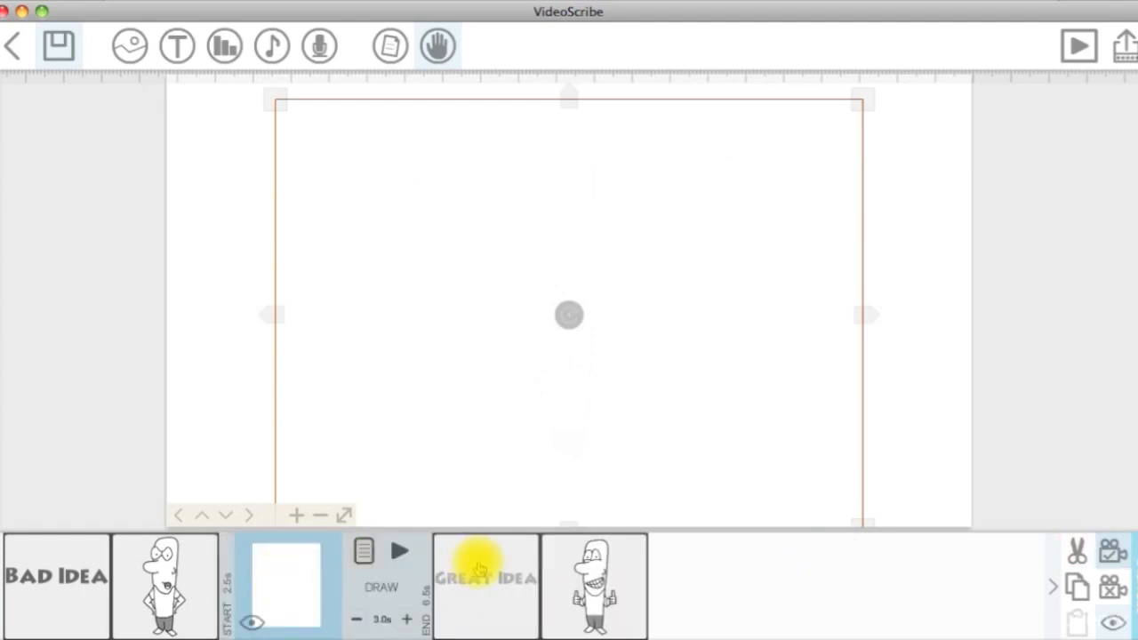
click(512, 580)
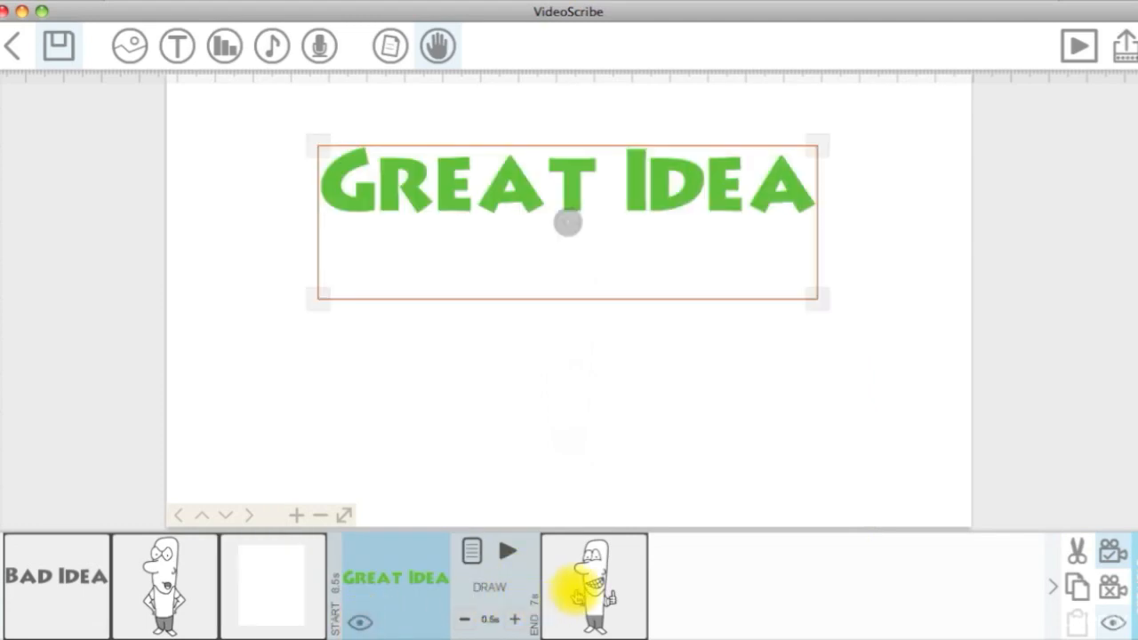
click(594, 587)
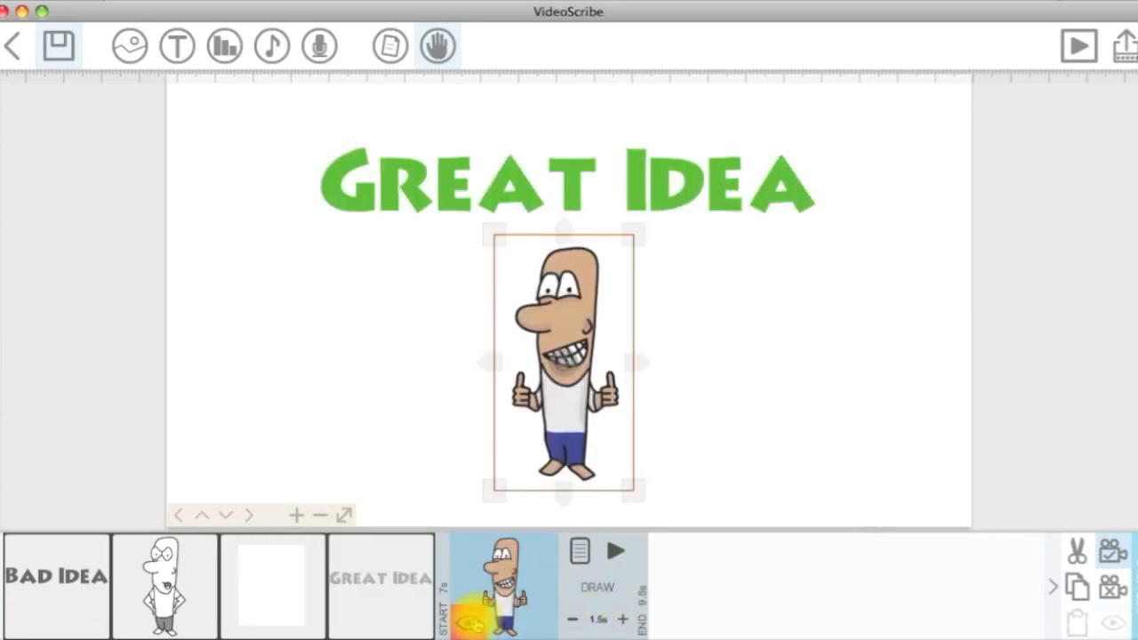
click(80, 577)
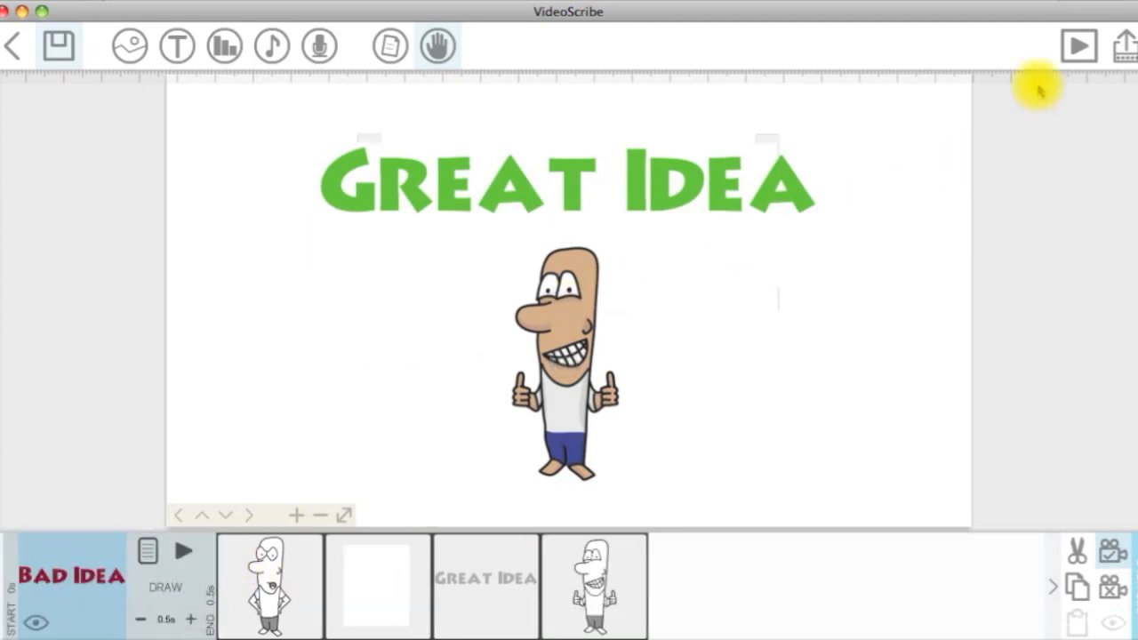
Preview the whole scribe through to the Great Idea scene.
click(1075, 48)
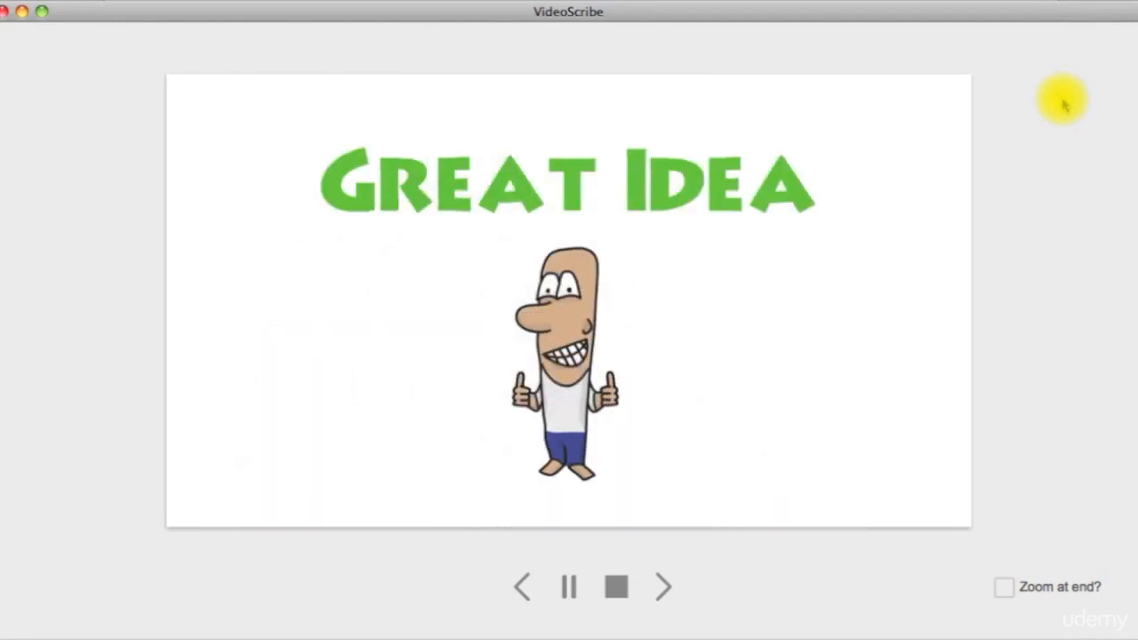
Assign the eraser-holding hand to the scribe out element and confirm its properties.
double_click(440, 352)
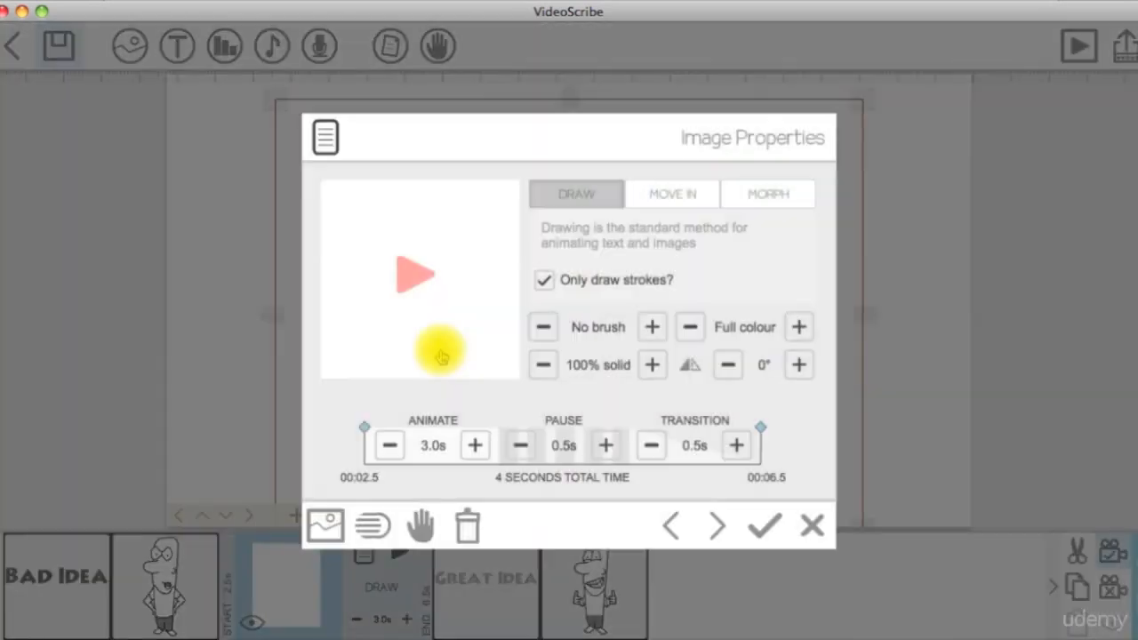
click(421, 526)
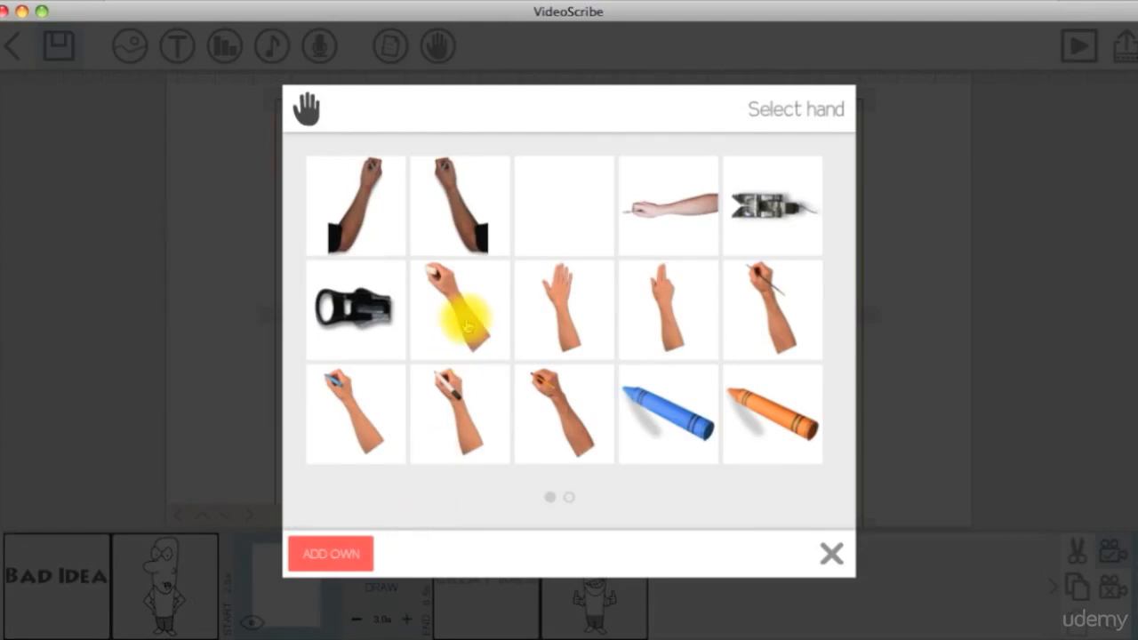
click(461, 318)
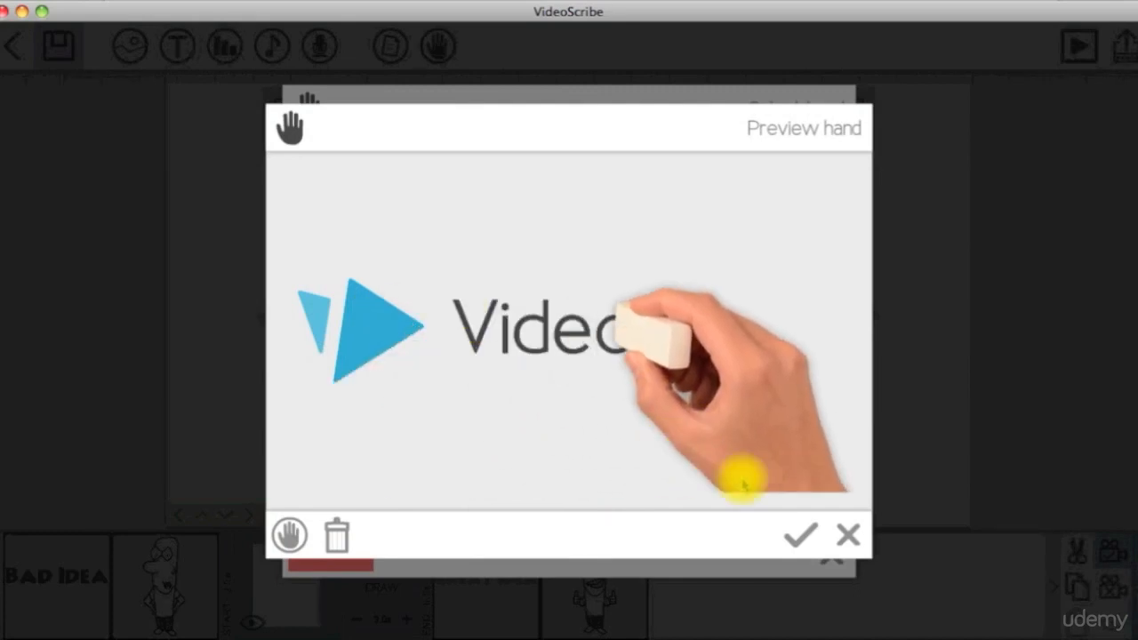
click(798, 532)
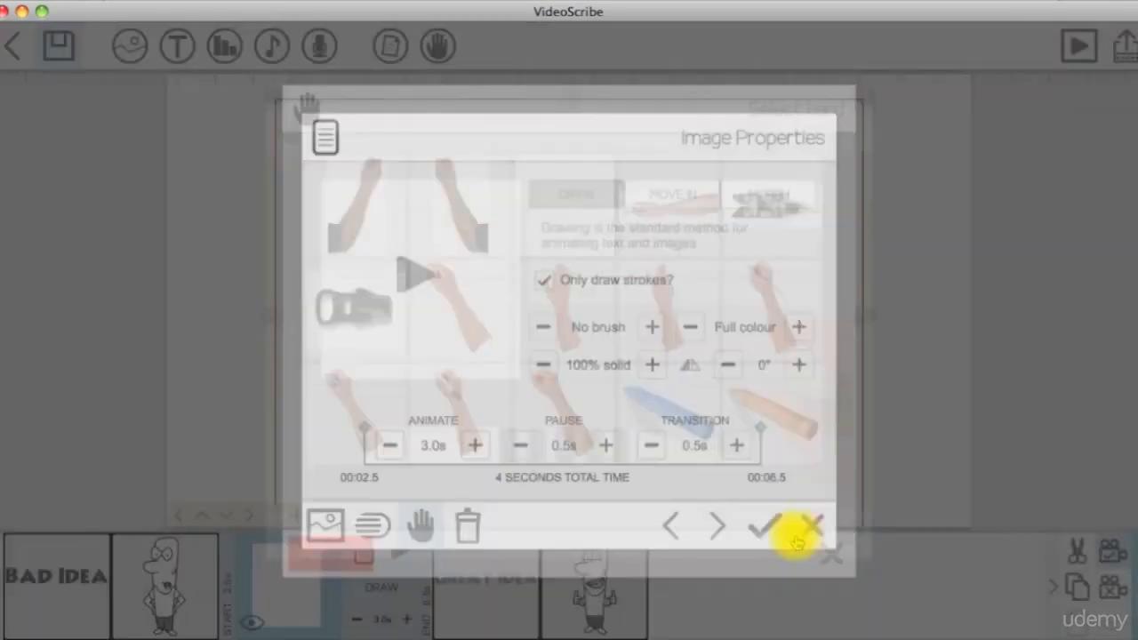
click(766, 526)
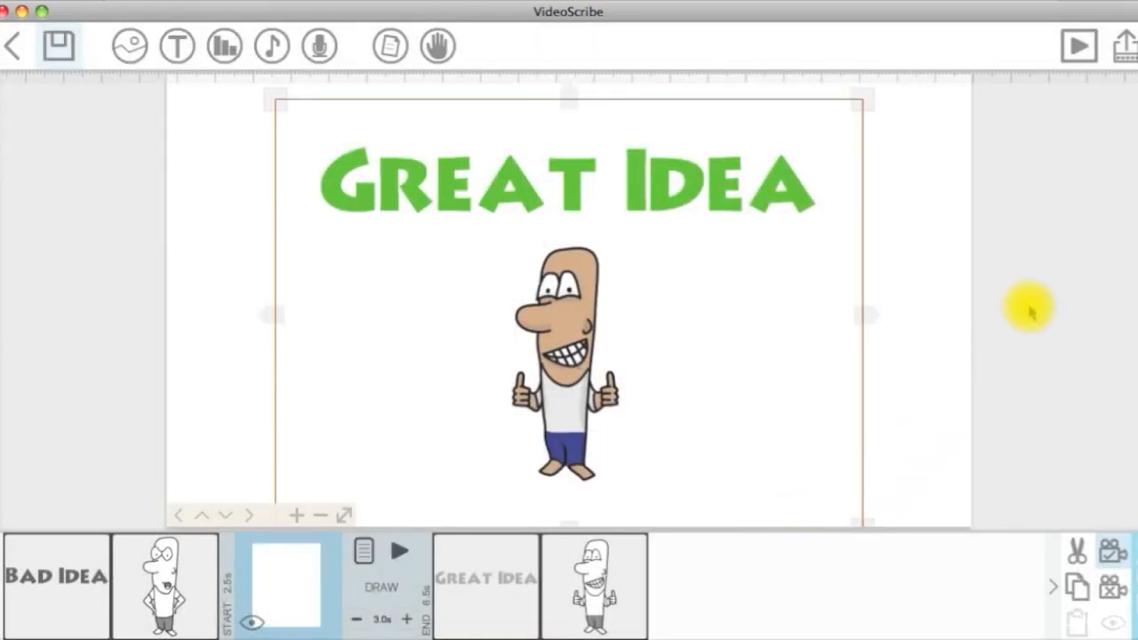
Preview the scribe with the eraser hand wiping Bad Idea.
click(1078, 47)
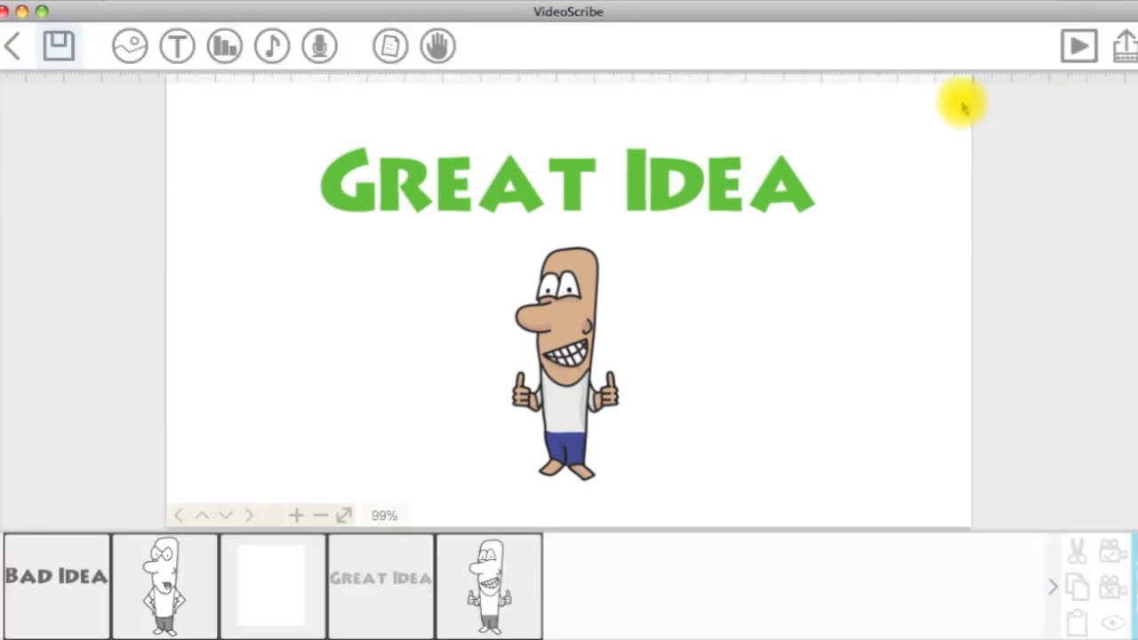
Set the background paper colour to blue, then select the scribe out element.
click(389, 46)
click(355, 496)
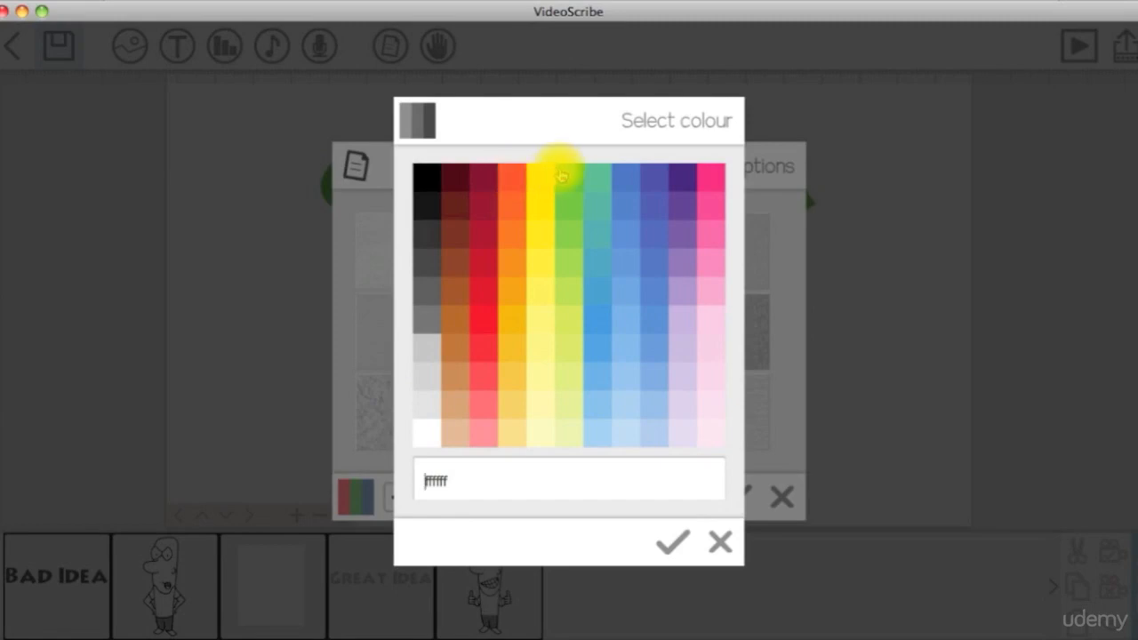
click(614, 178)
click(729, 494)
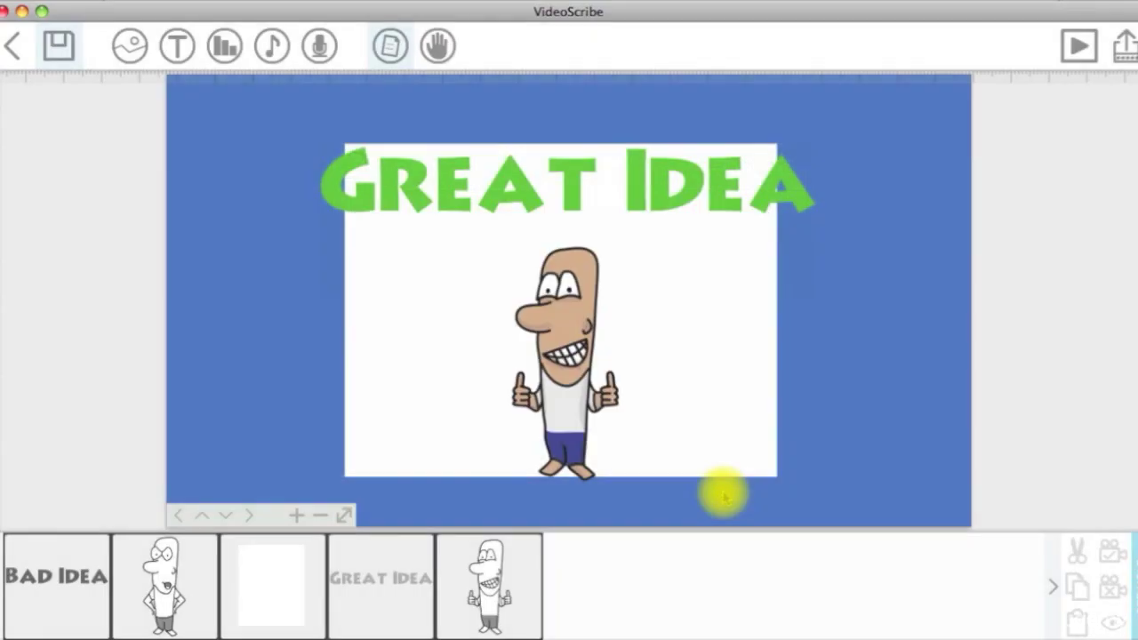
click(448, 359)
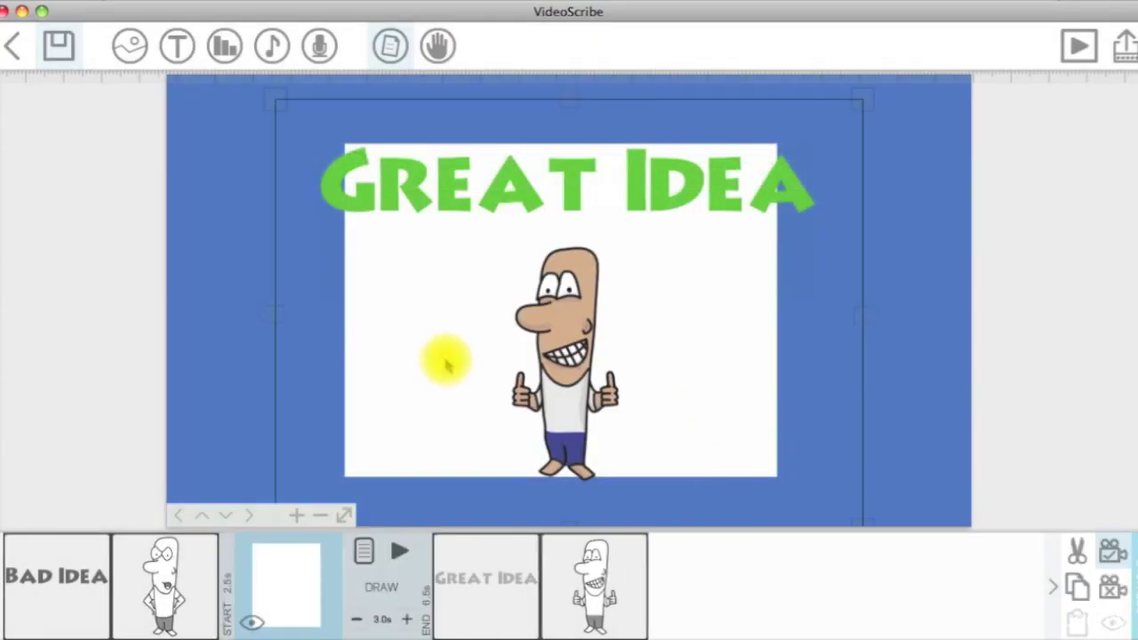
Switch the scribe out element's colour style to Silhouette.
double_click(414, 391)
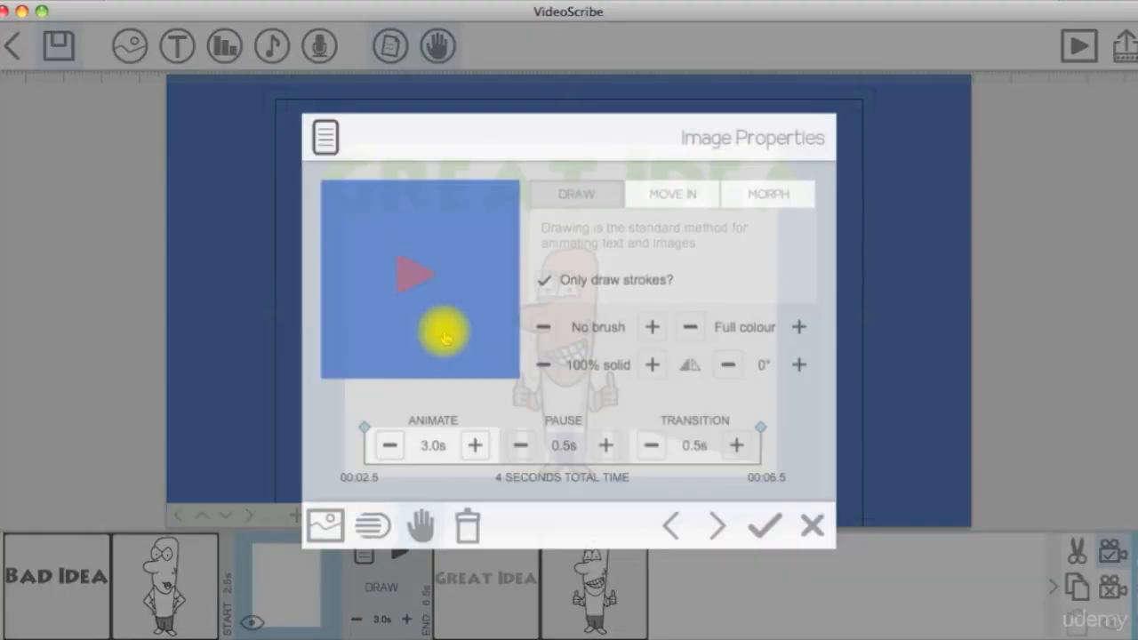
click(800, 326)
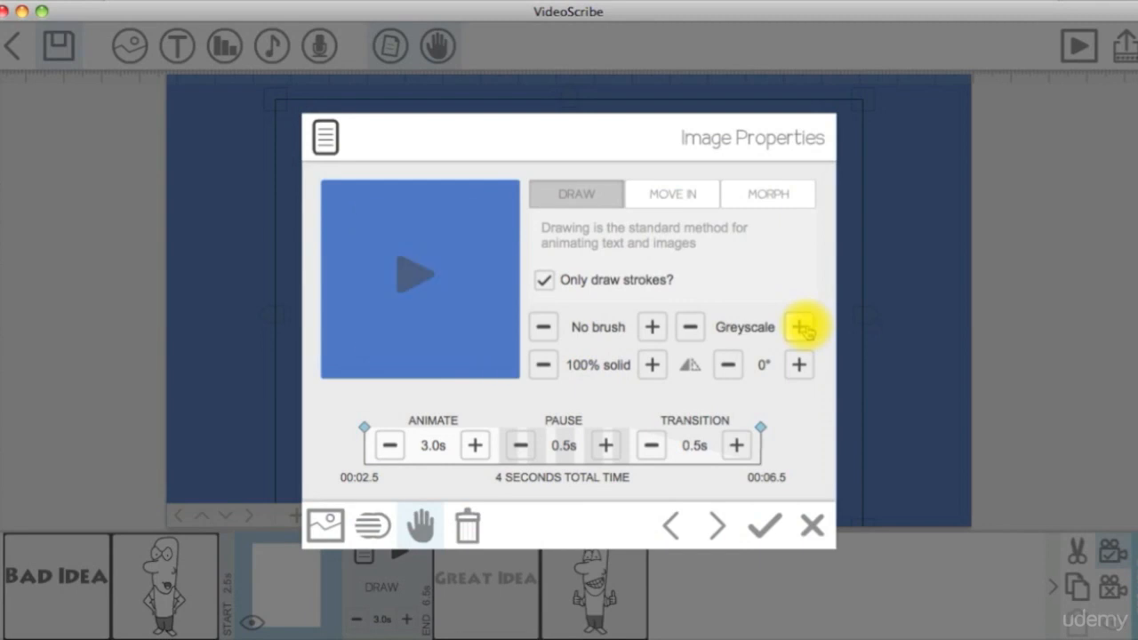
click(800, 326)
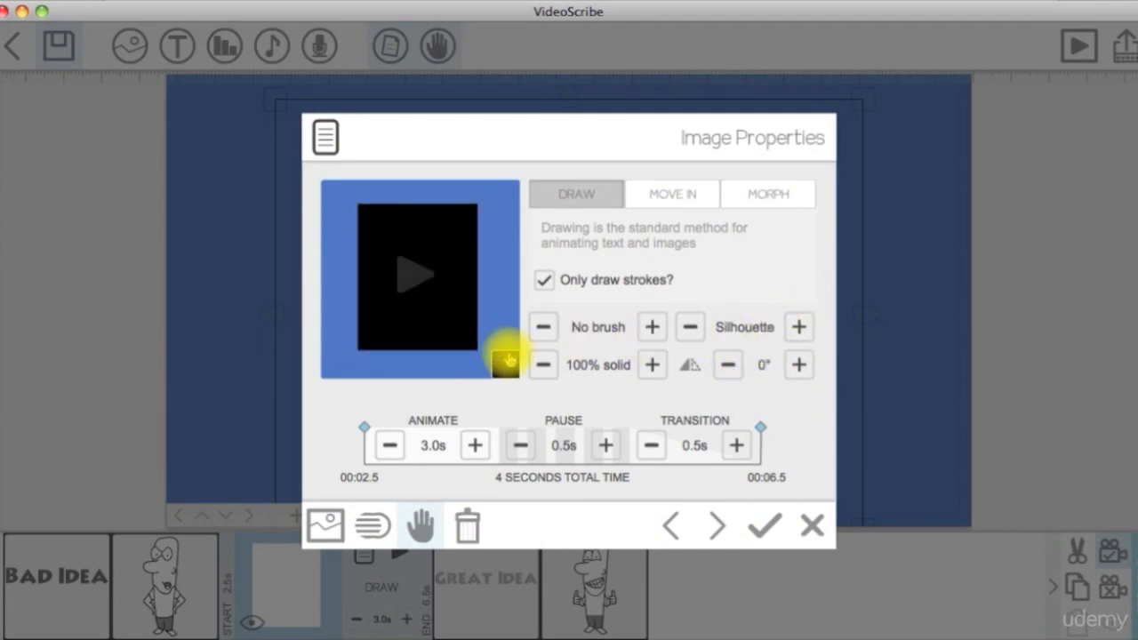
Paste the background blue 507dbf as the silhouette colour and confirm the properties.
click(506, 363)
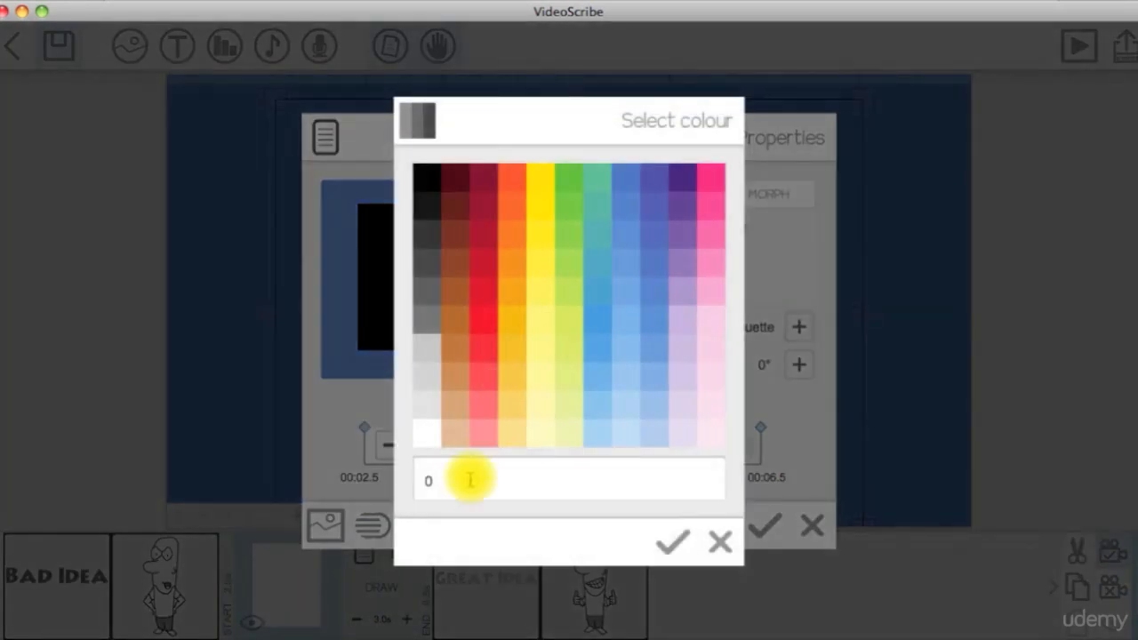
right_click(429, 482)
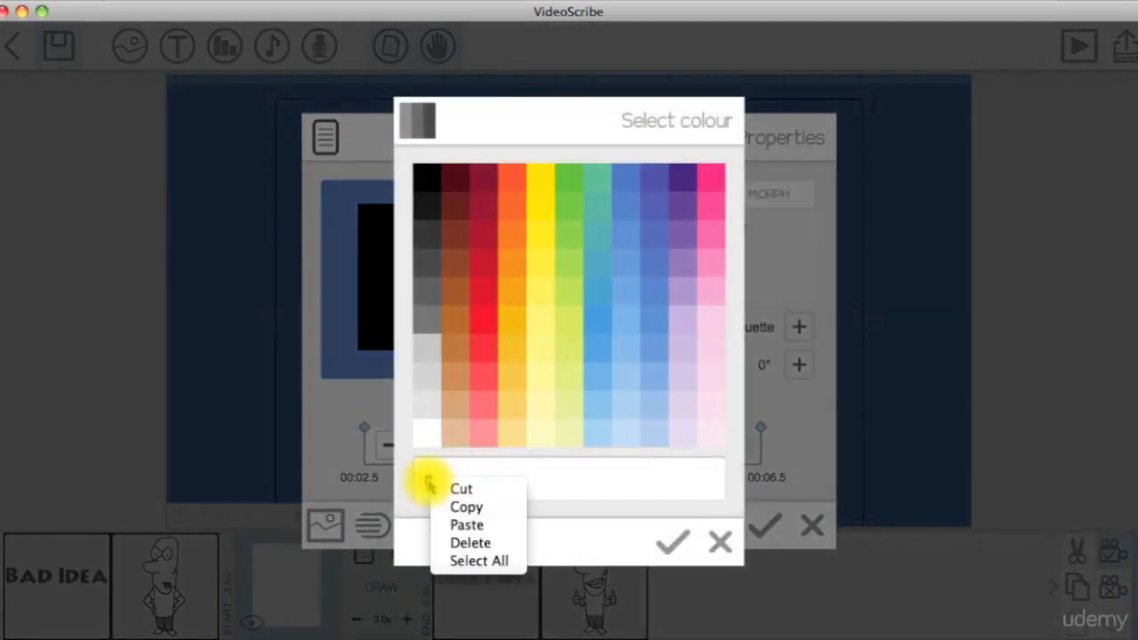
click(453, 530)
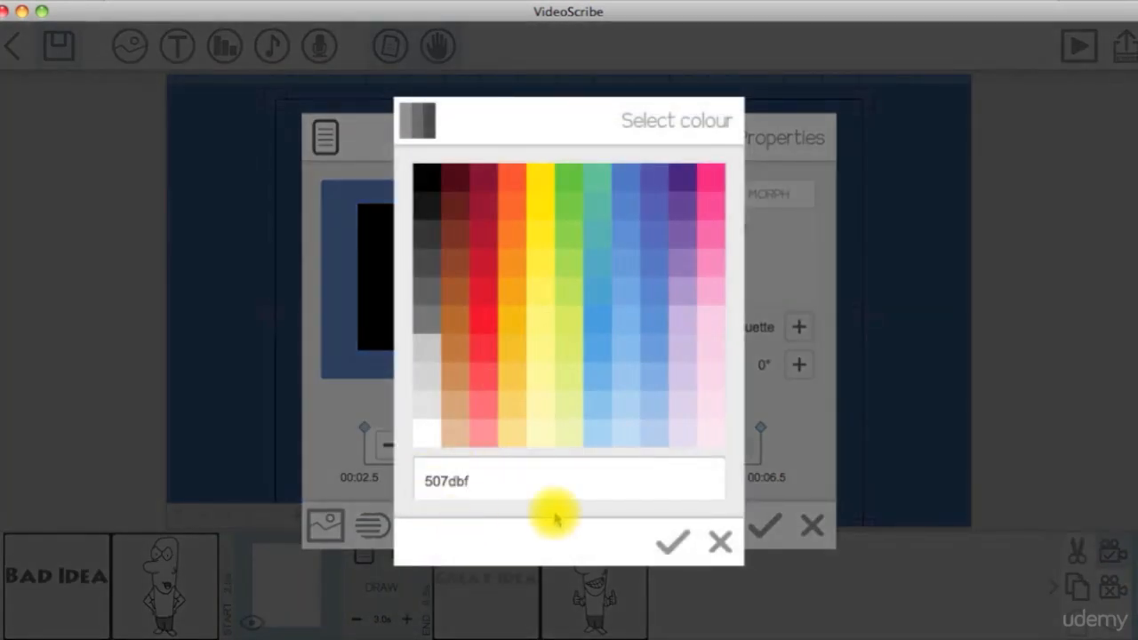
click(673, 541)
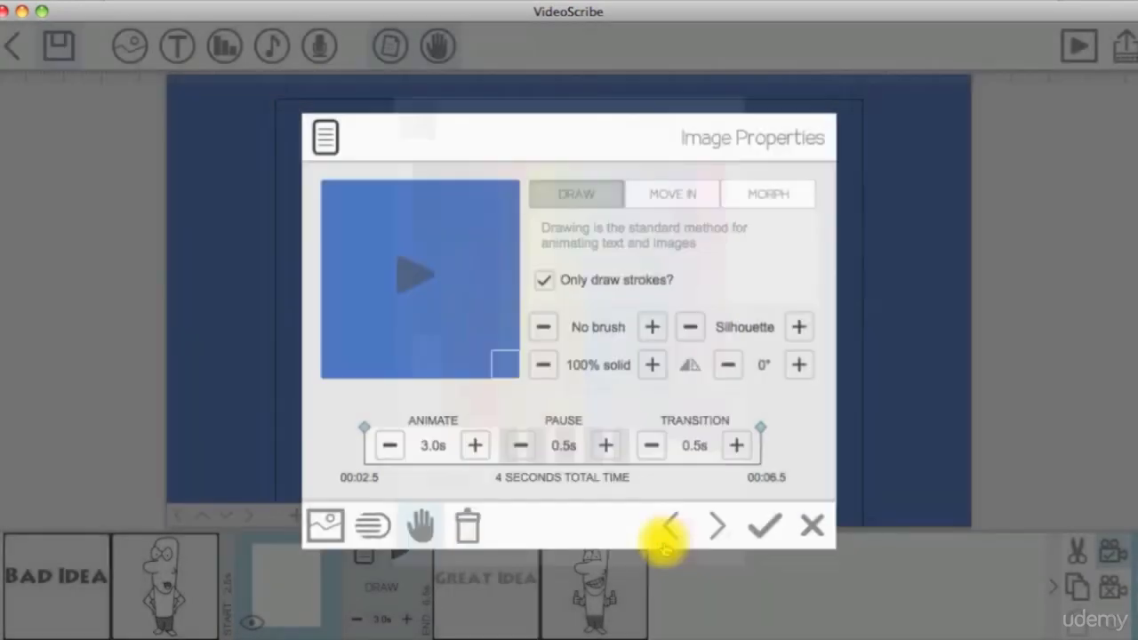
click(761, 526)
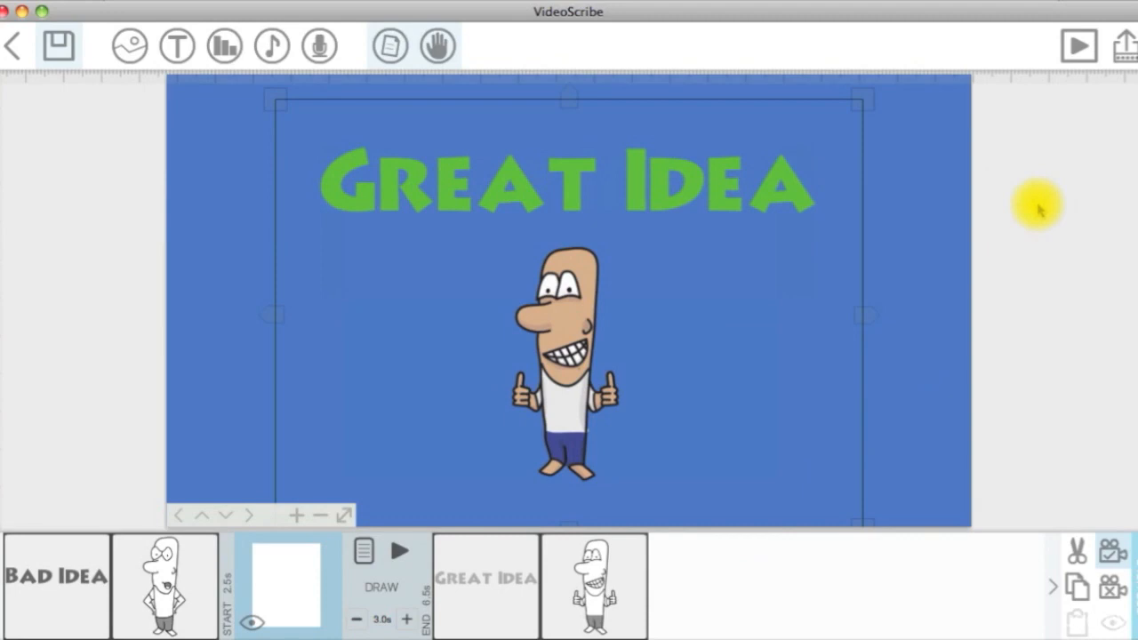
Preview the finished blue-background scribe starting with Bad Idea.
click(1079, 46)
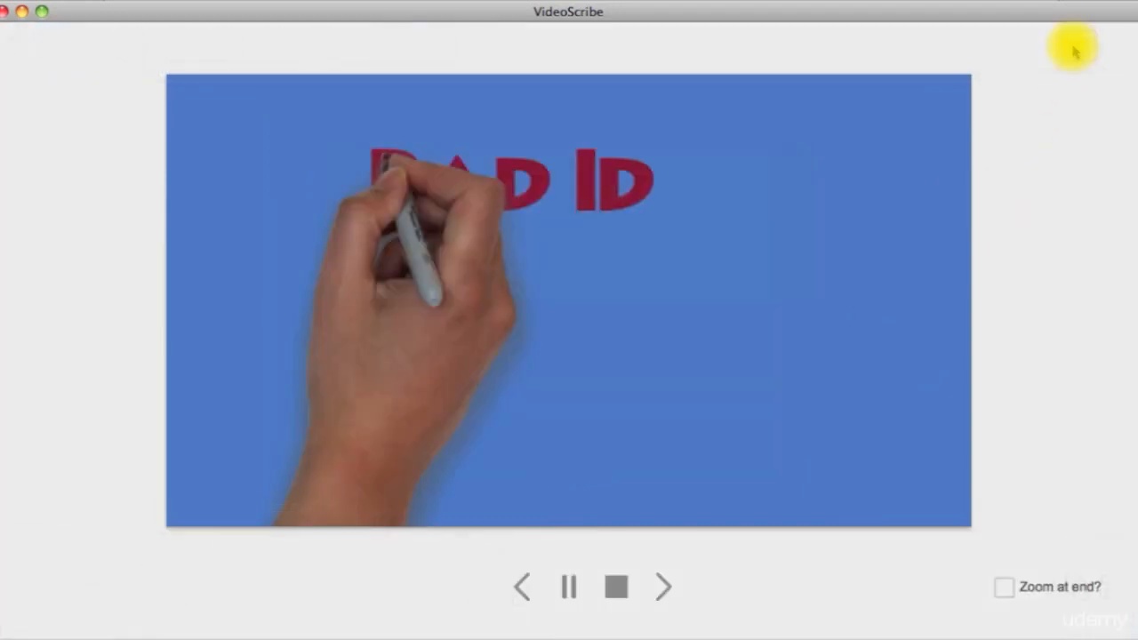